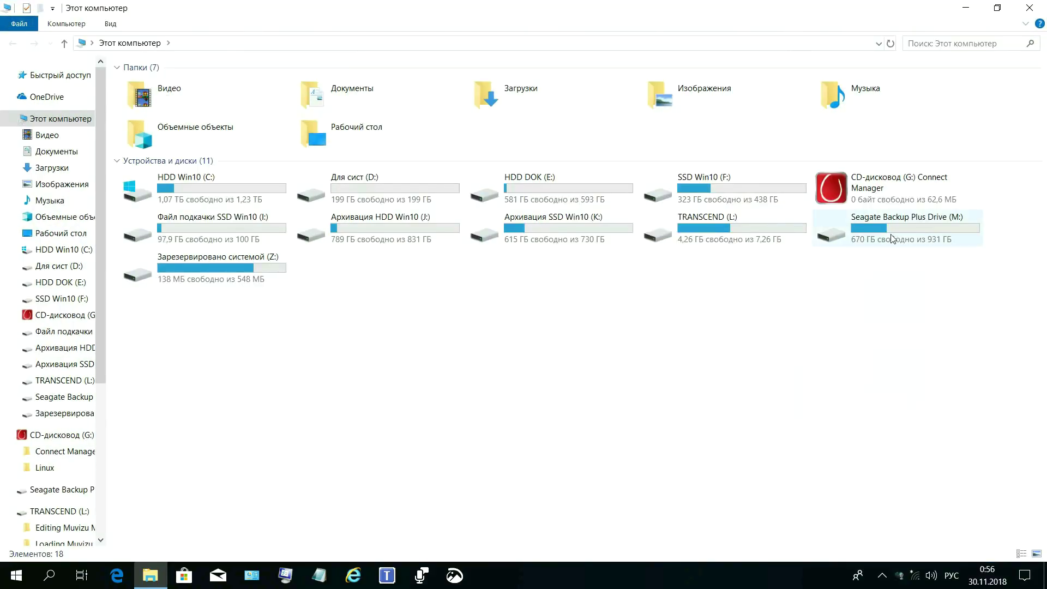
- Run the Windows 7 USB/DVD Download Tool installer as administrator from the Windows10_Installer folder on Seagate Backup Plus Drive (M:)
double_click(892, 233)
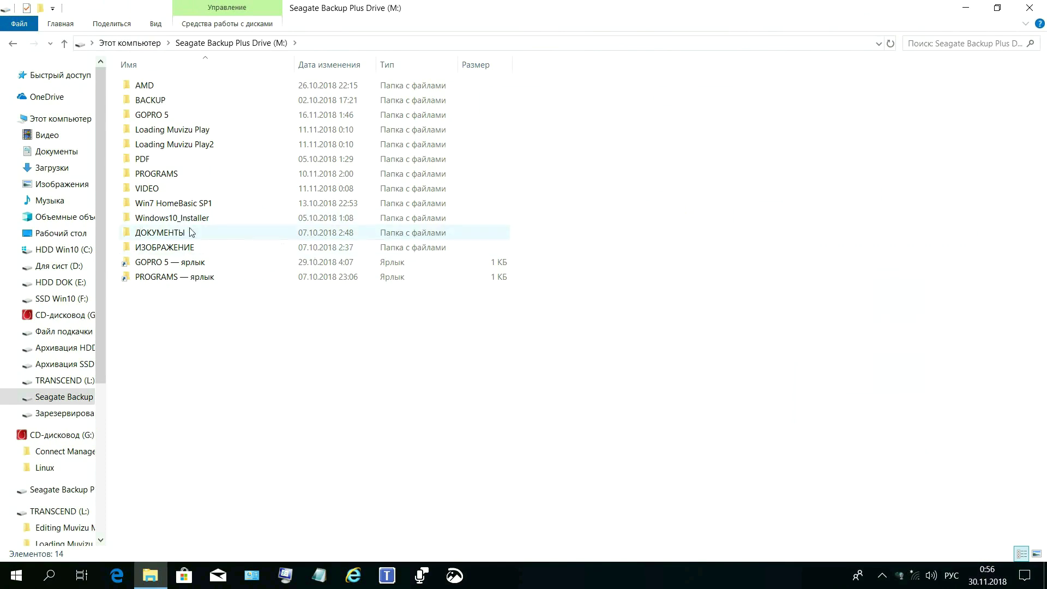
mouse_move(205, 236)
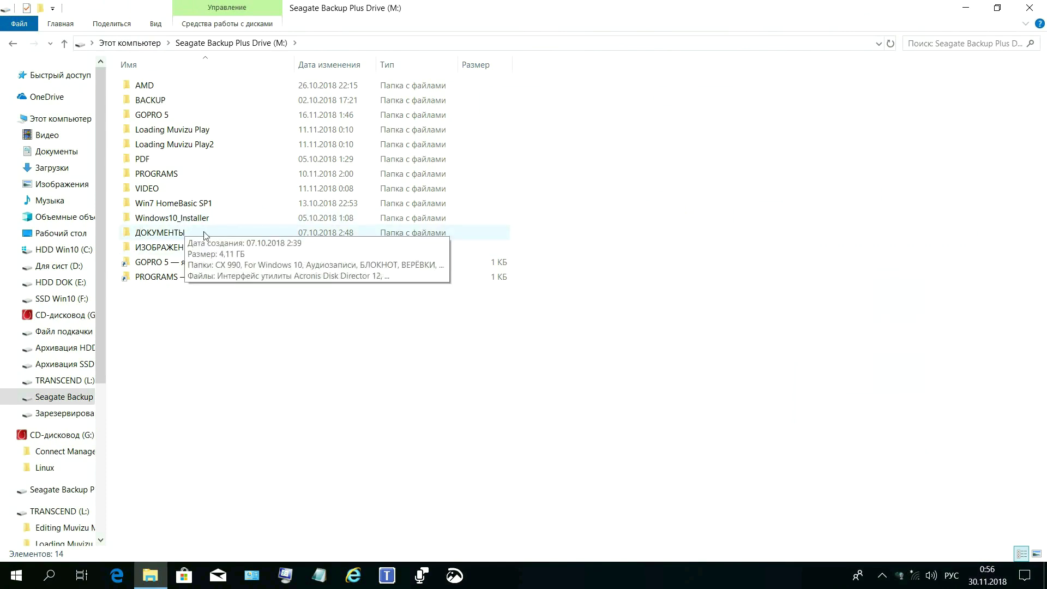
double_click(160, 221)
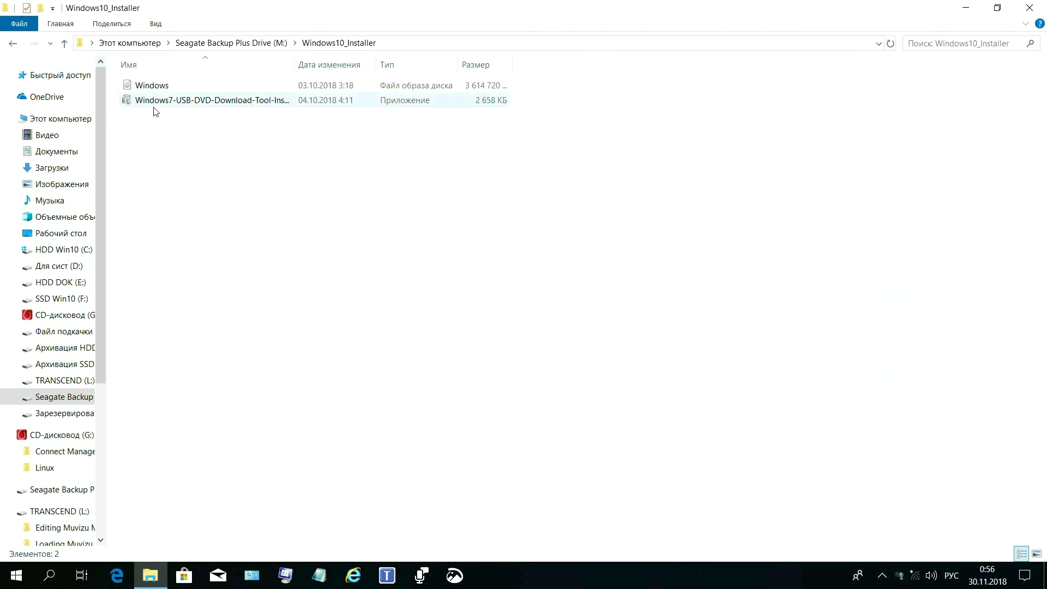
click(198, 102)
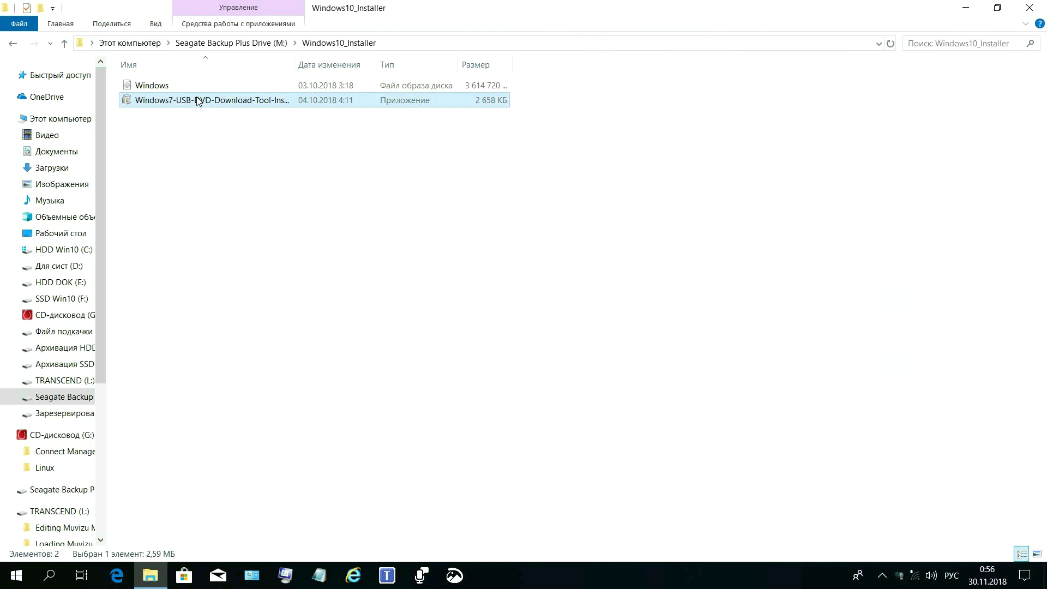
right_click(198, 102)
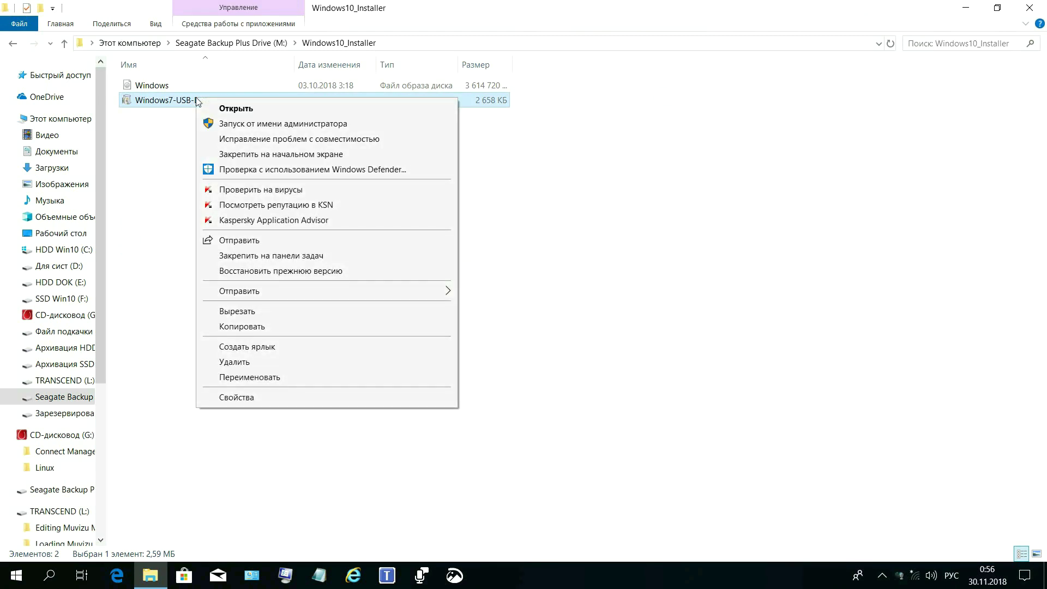
click(235, 126)
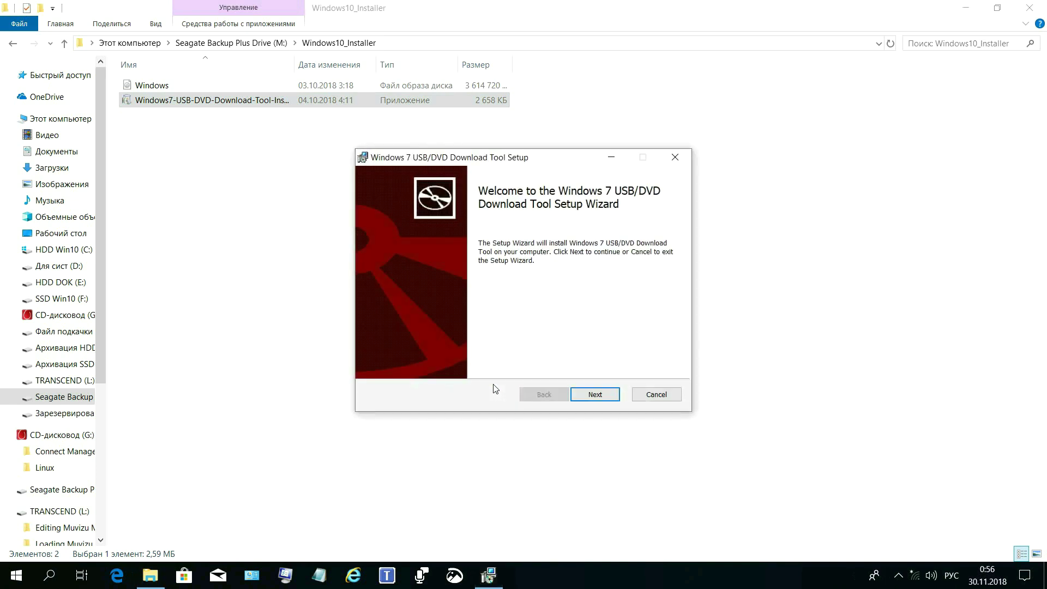
- Install Windows 7 USB/DVD Download Tool through its setup wizard, then close the installer folder window
click(596, 398)
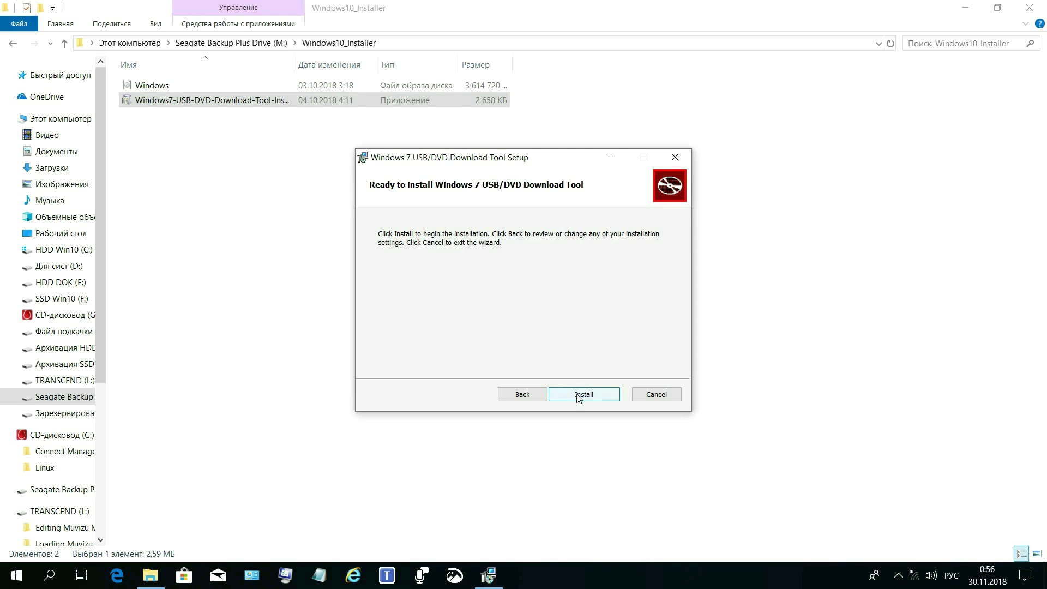
click(578, 397)
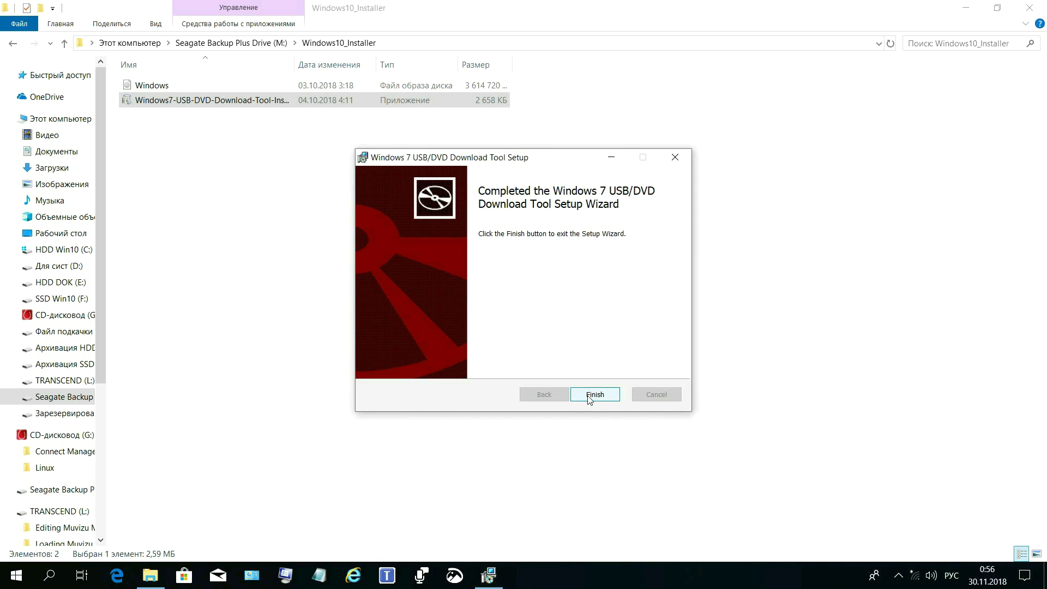
click(590, 397)
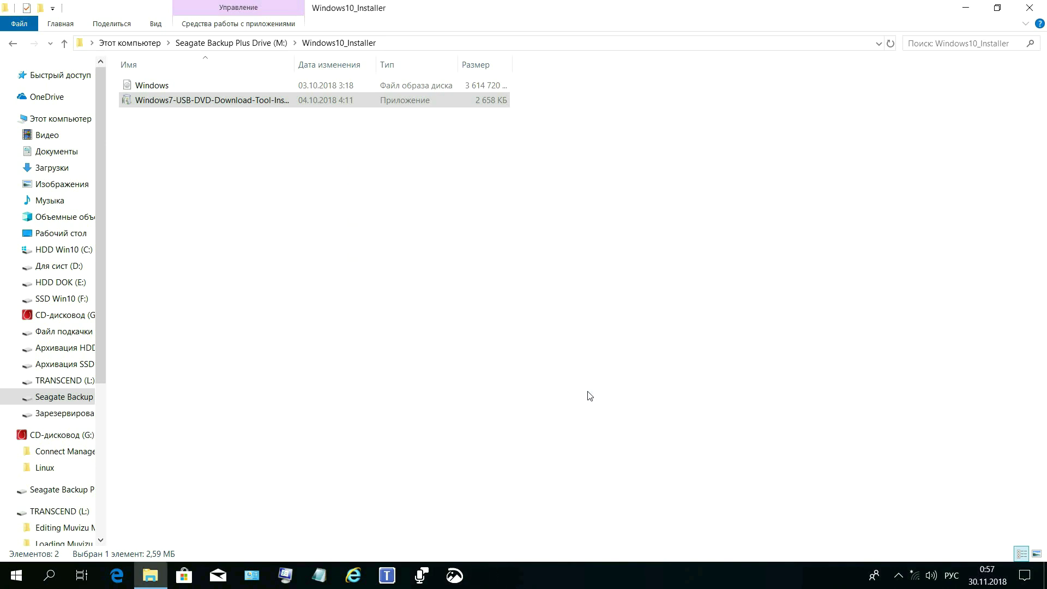
click(1030, 8)
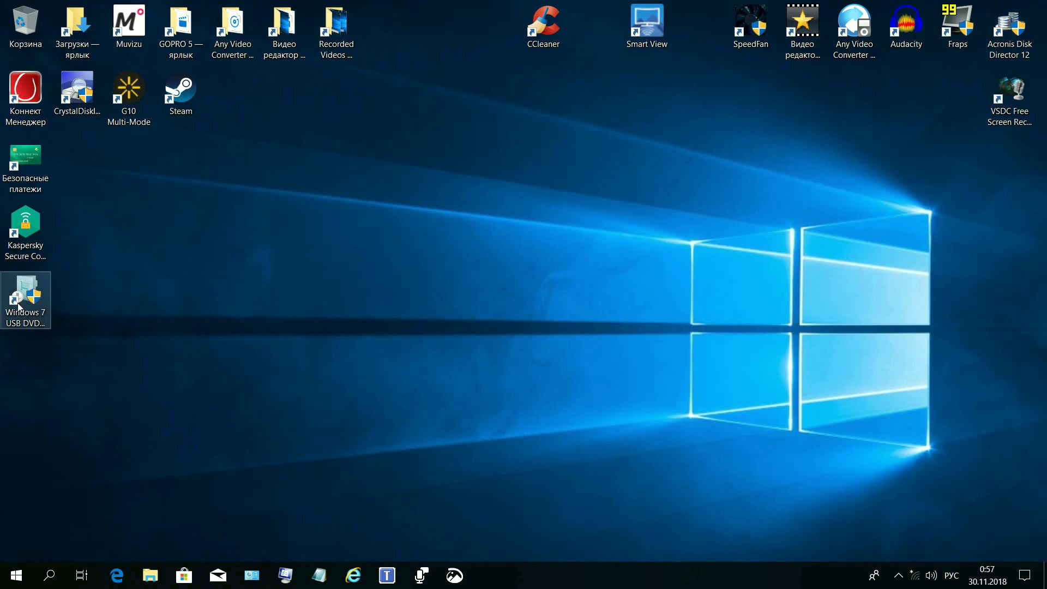
- Launch the Windows 7 USB DVD Download Tool from its desktop shortcut as administrator
click(18, 306)
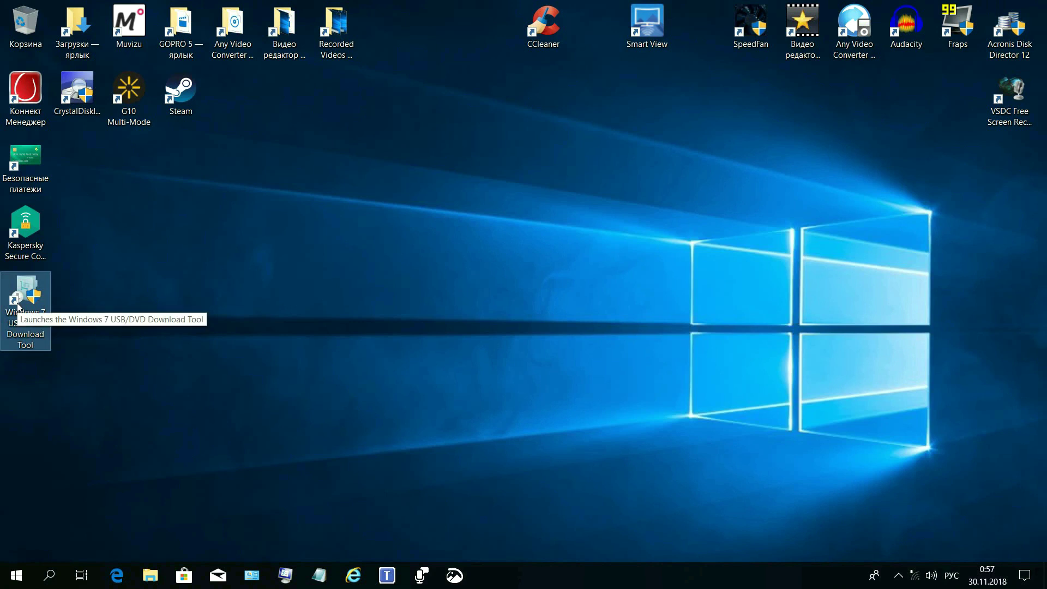
right_click(17, 305)
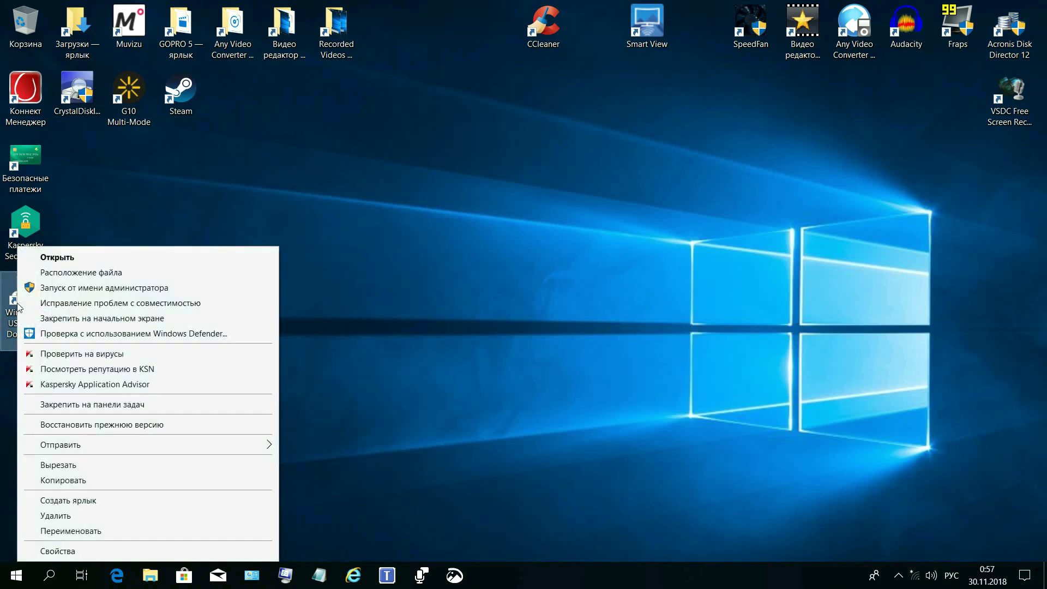
click(71, 288)
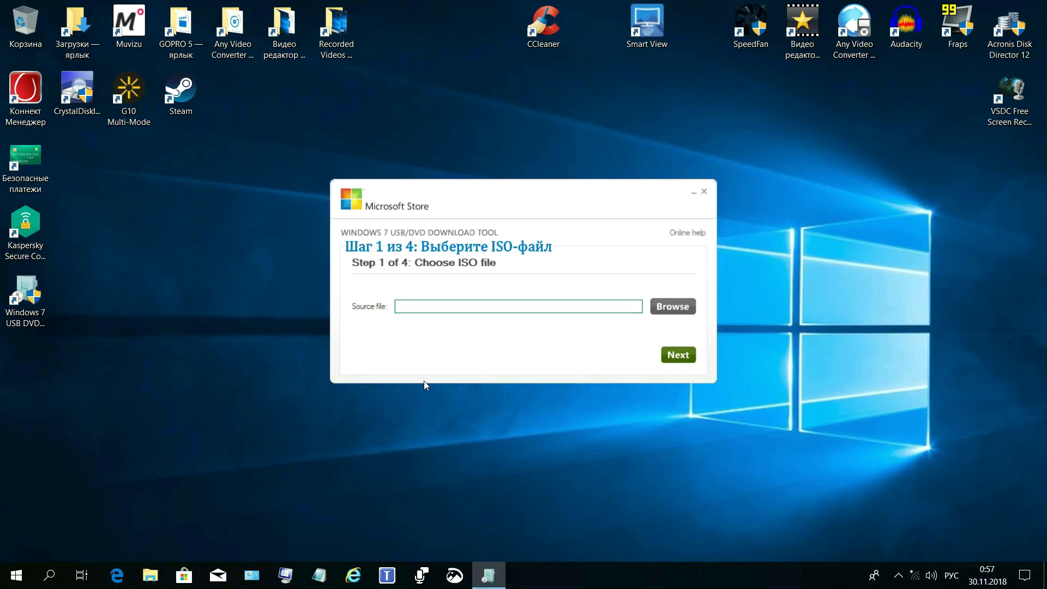
- Choose M:\Windows10_Installer\Windows.iso as the source file and continue to the media type selection
click(674, 309)
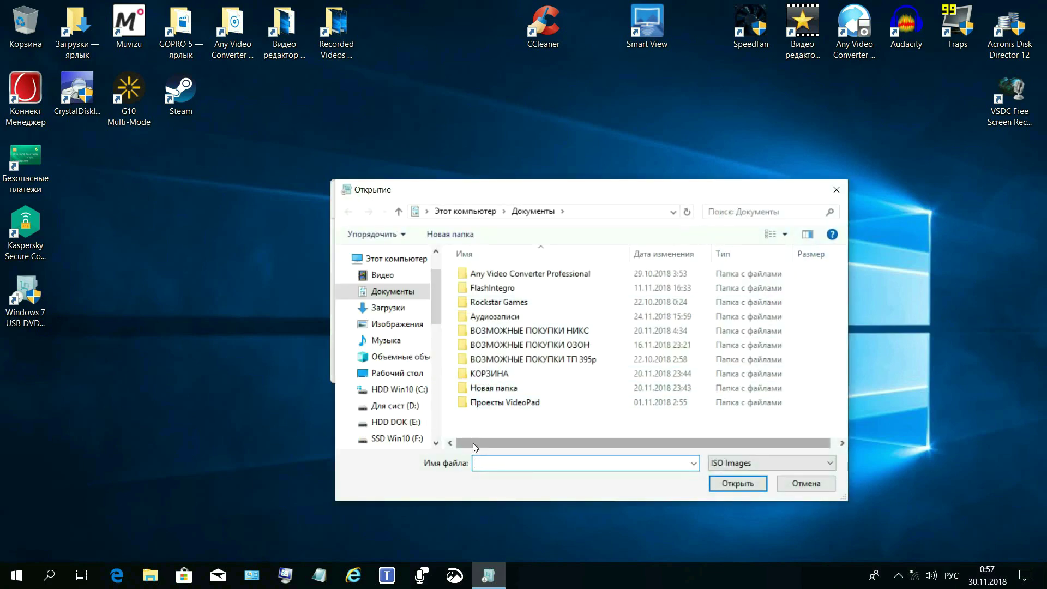
click(380, 260)
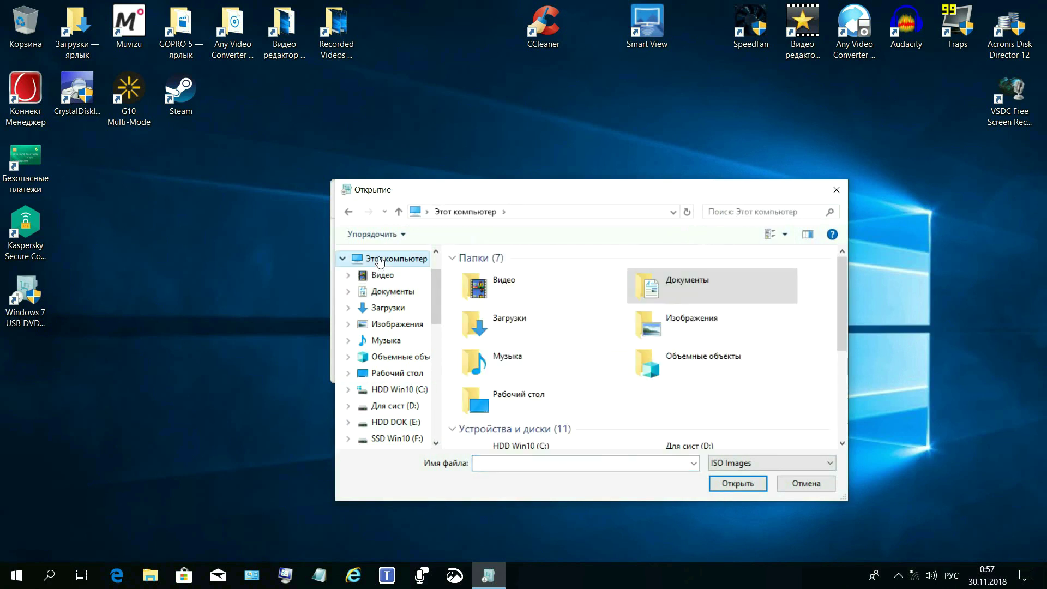
drag(845, 306, 830, 426)
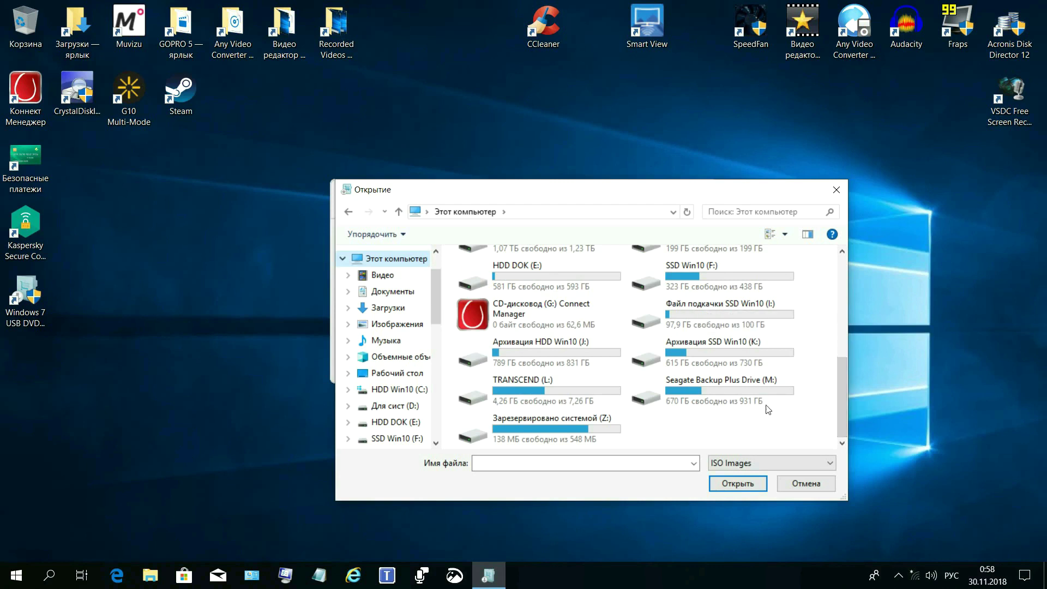
double_click(718, 389)
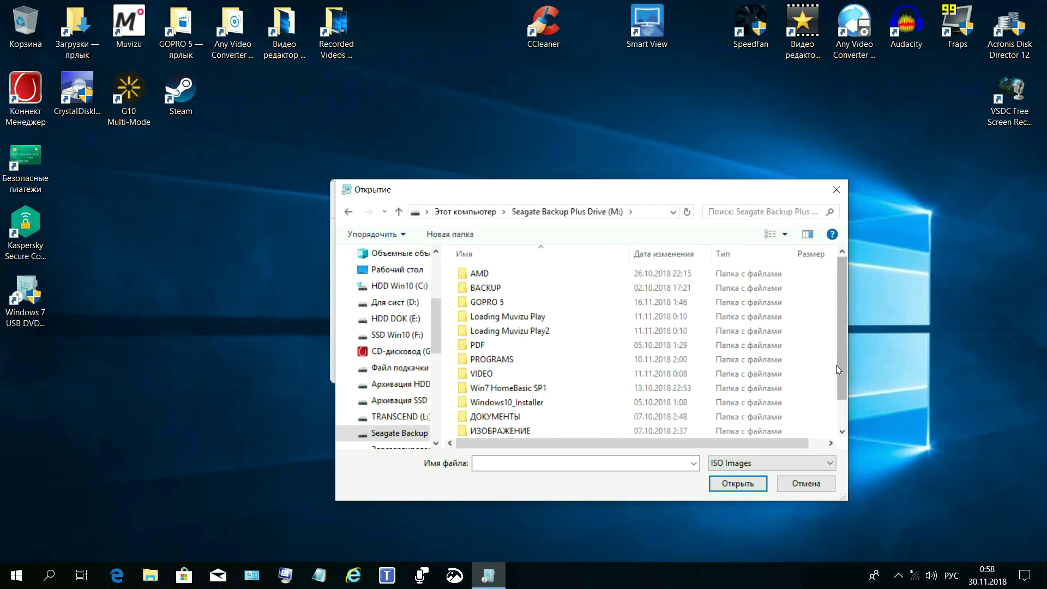
drag(843, 374, 839, 397)
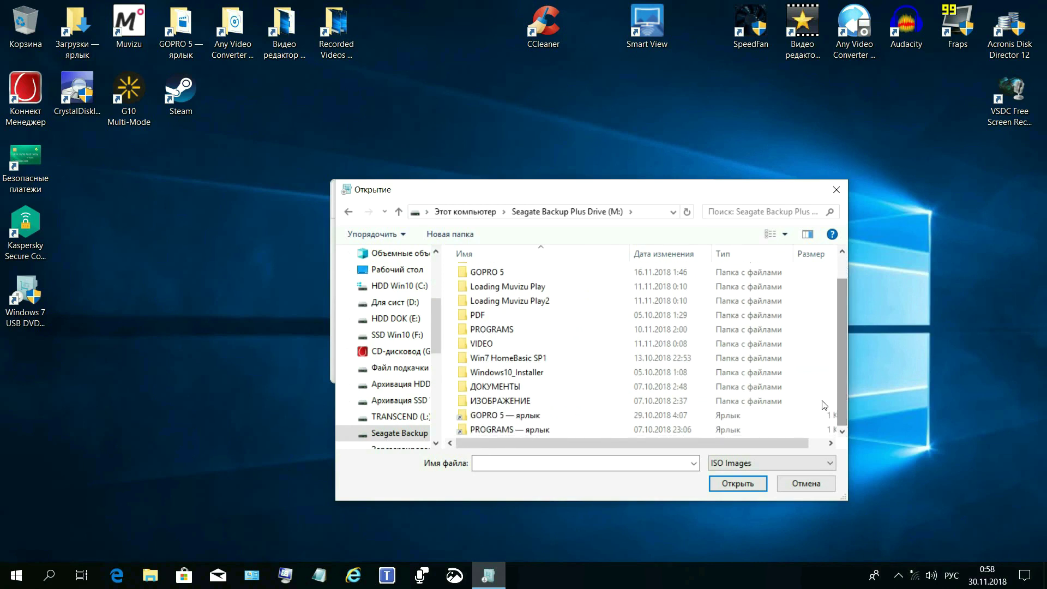
click(497, 376)
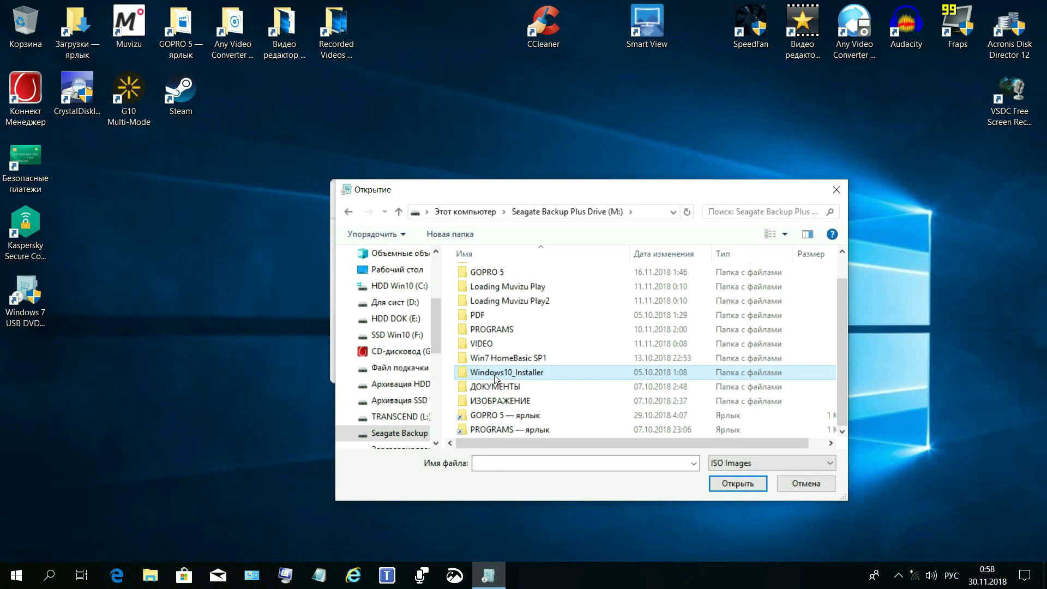
double_click(496, 376)
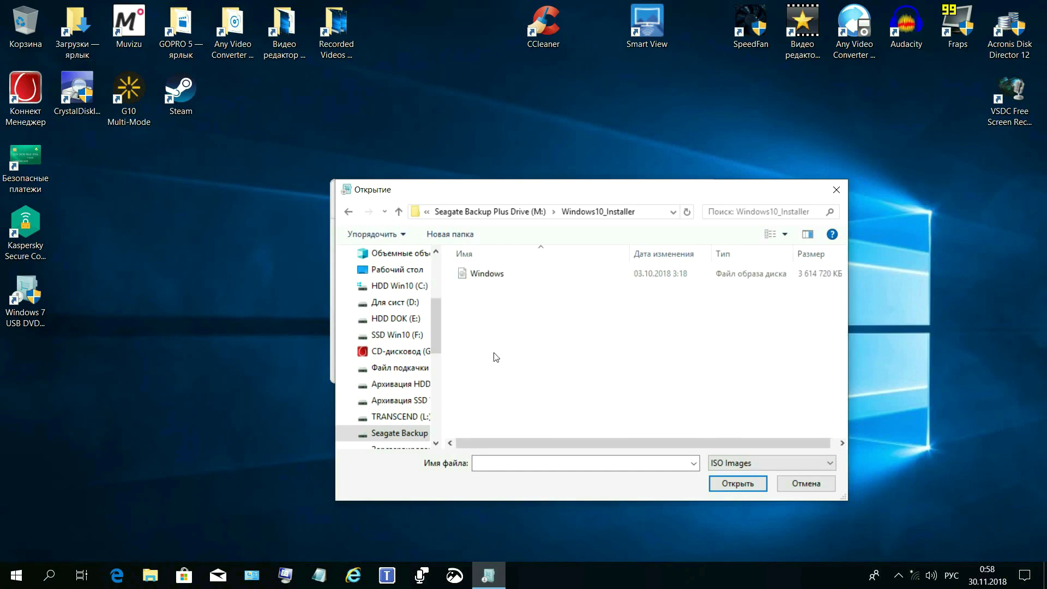
click(487, 277)
click(745, 485)
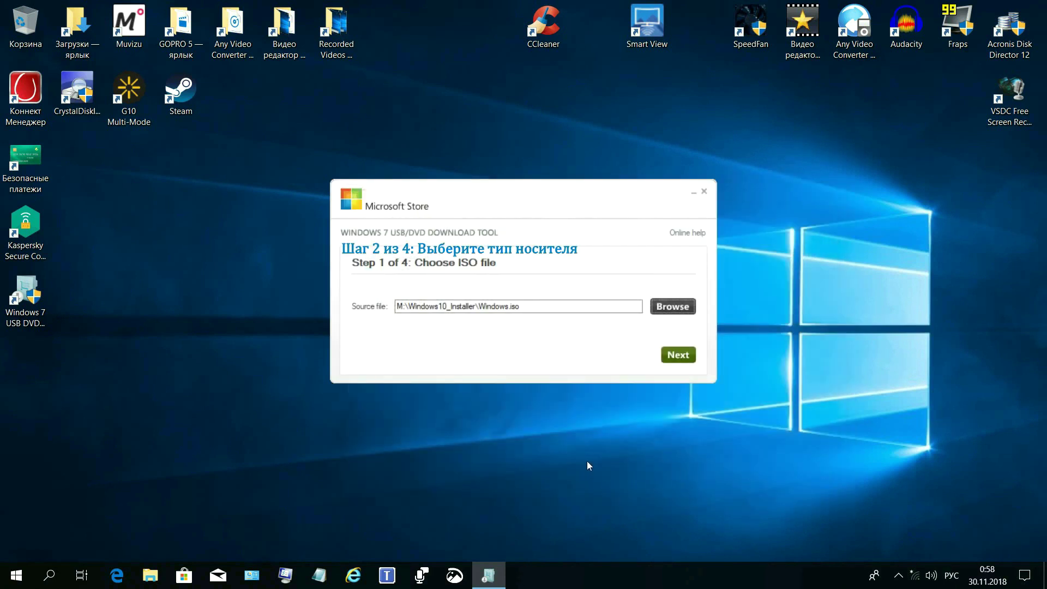
click(677, 355)
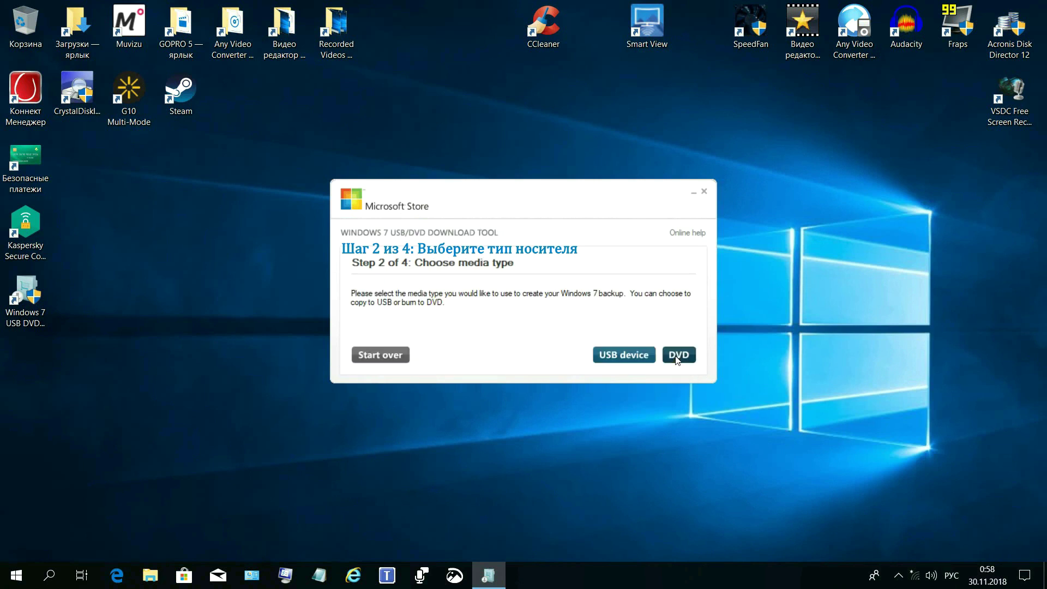
- Choose a USB device as the media type and select L:\ (TRANSCEND) as the target drive
click(619, 358)
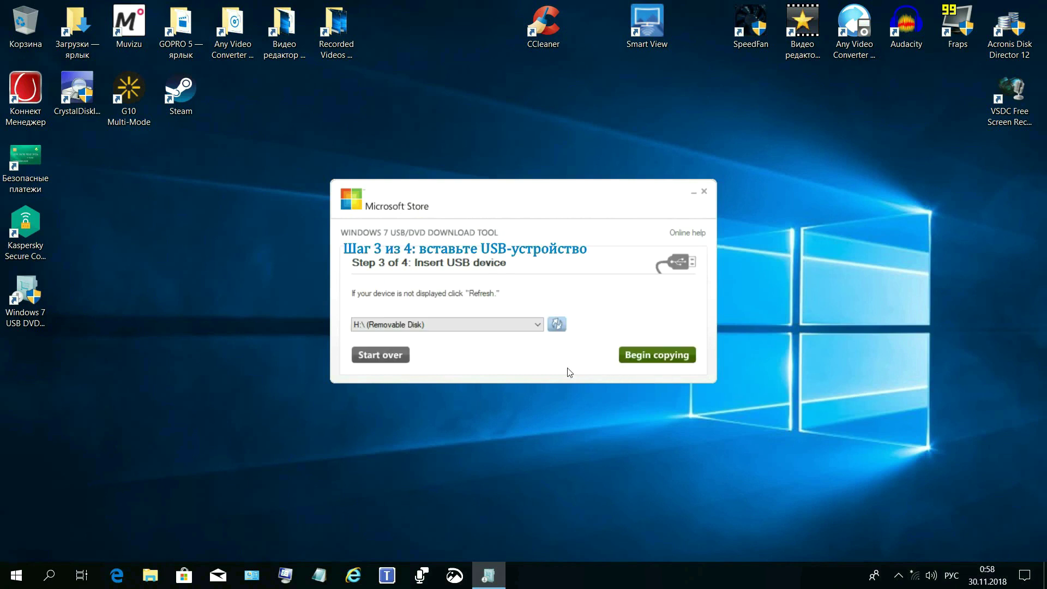
click(537, 324)
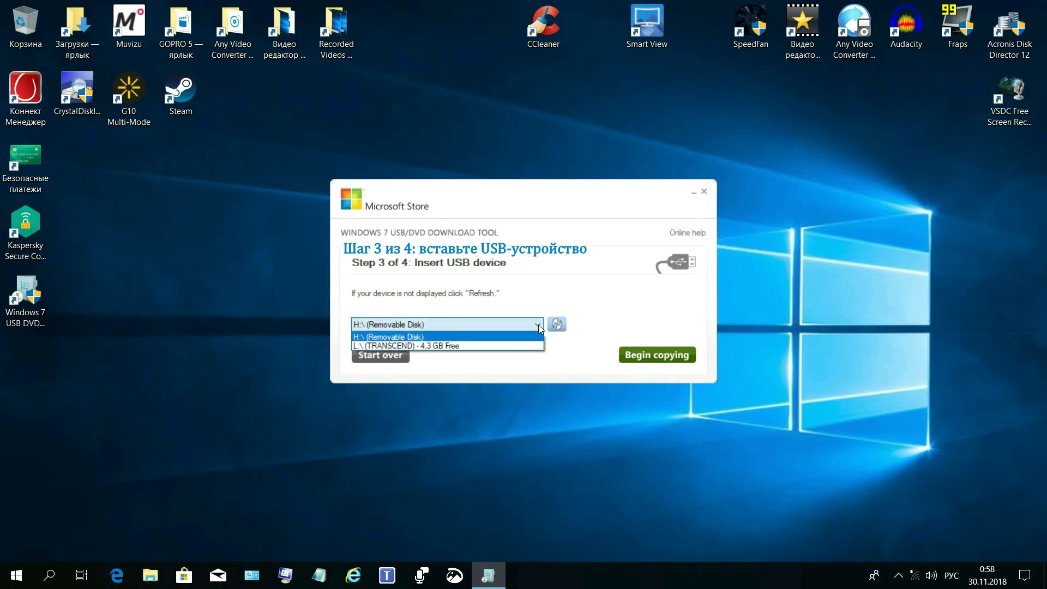
click(496, 347)
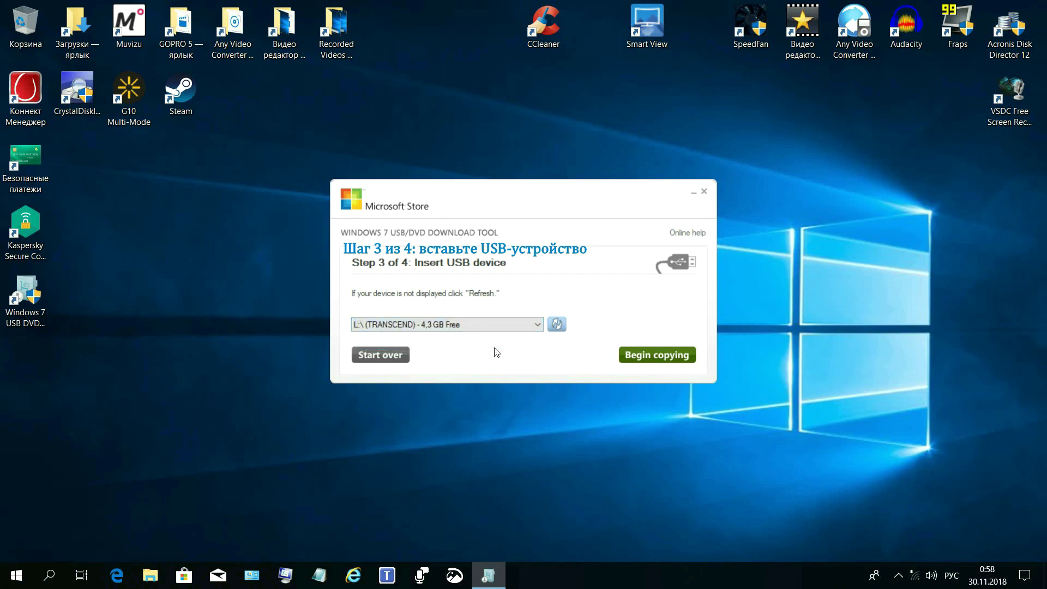
- Start copying to the USB drive, agree to erase all its contents, and close the tool once the backup completes
click(655, 361)
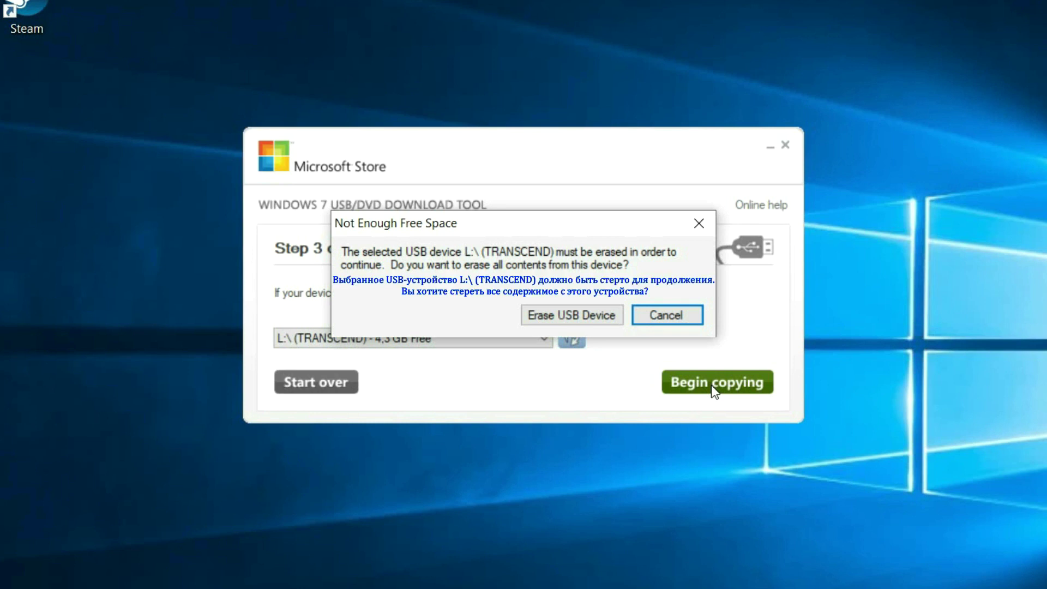
click(554, 315)
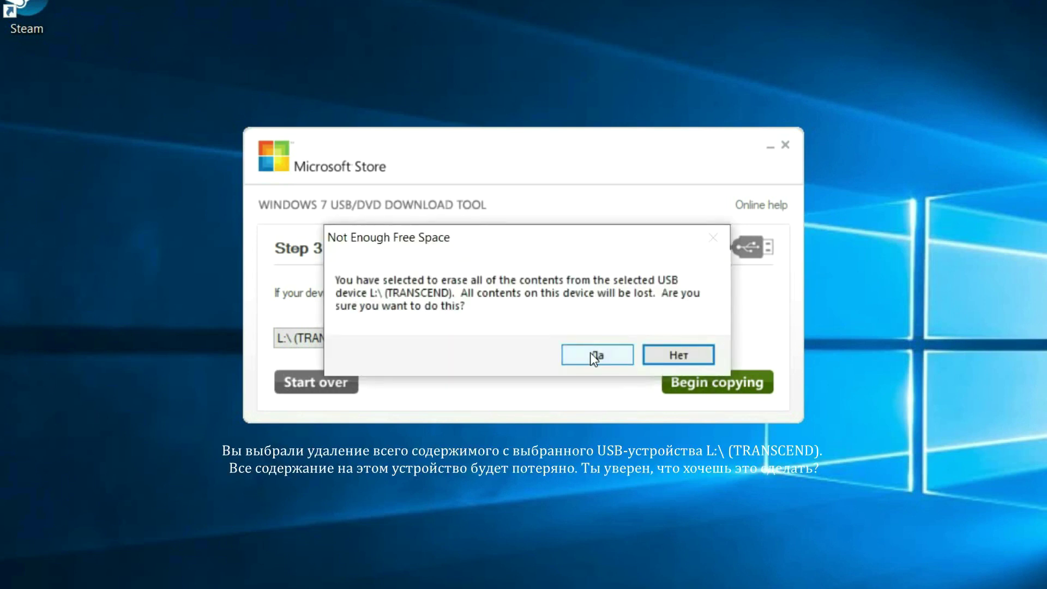
click(587, 360)
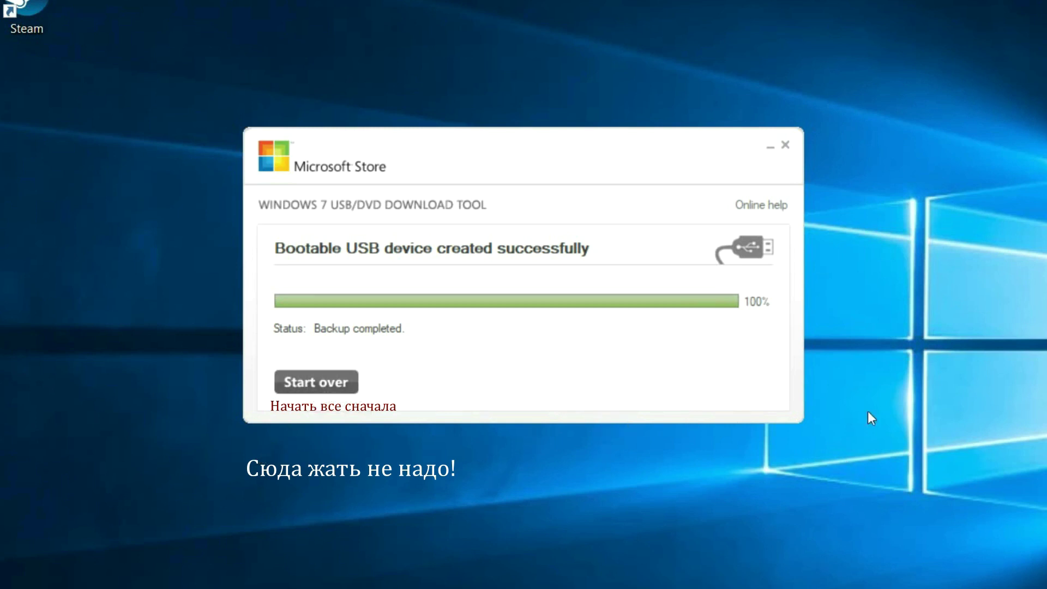
click(787, 145)
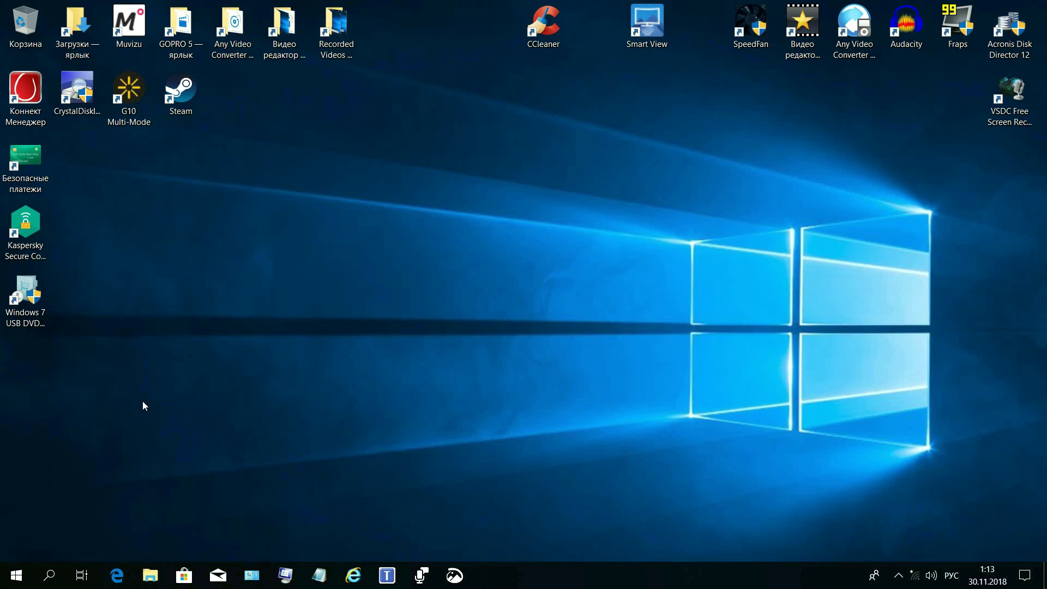
- Examine the files on the USB drive (L:) in File Explorer, then close the window
click(17, 575)
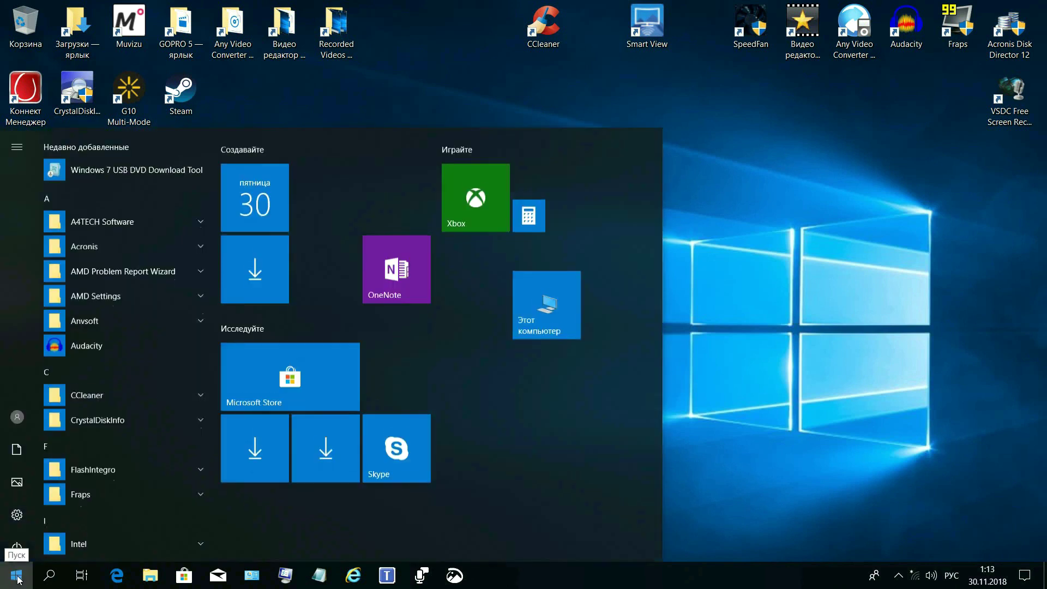
click(547, 299)
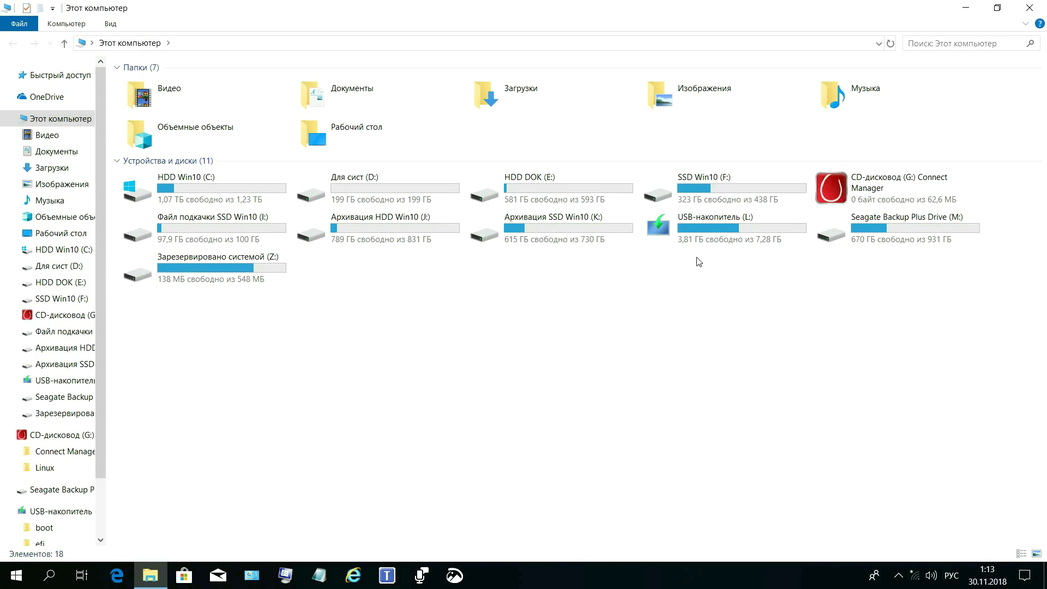
mouse_move(721, 233)
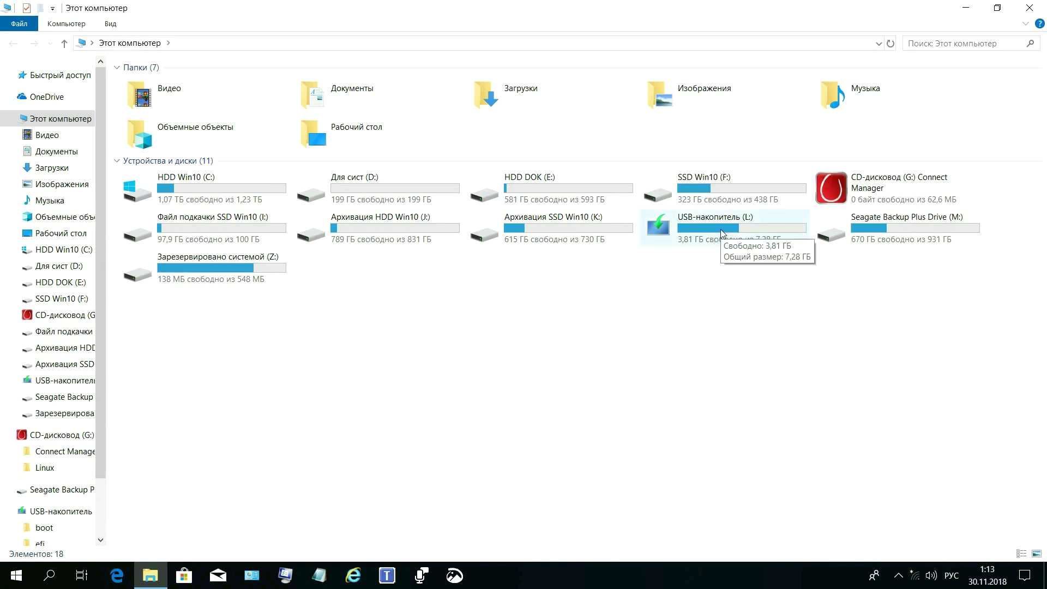
double_click(721, 229)
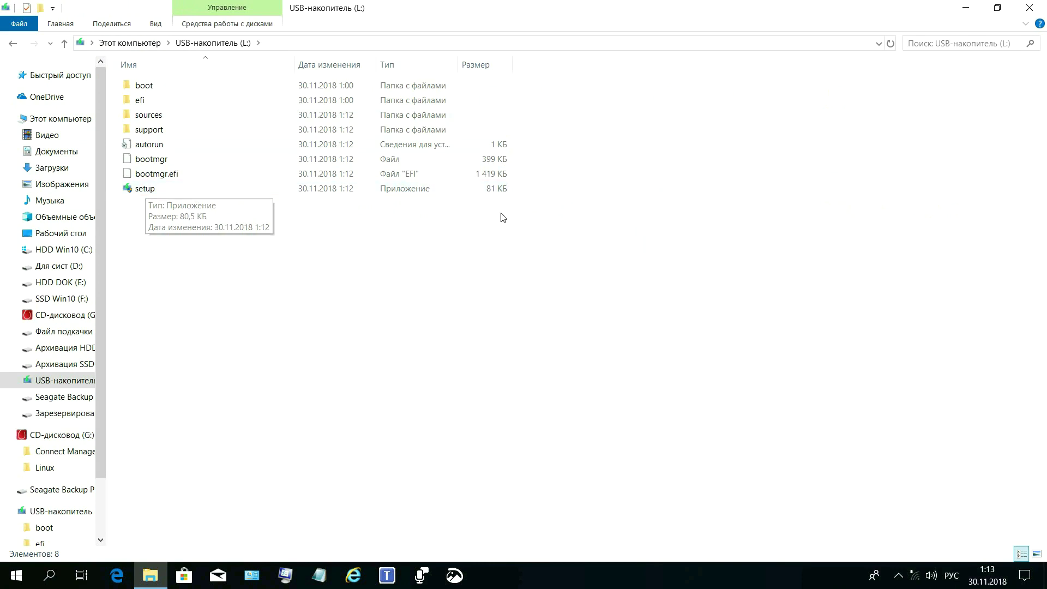
click(1029, 12)
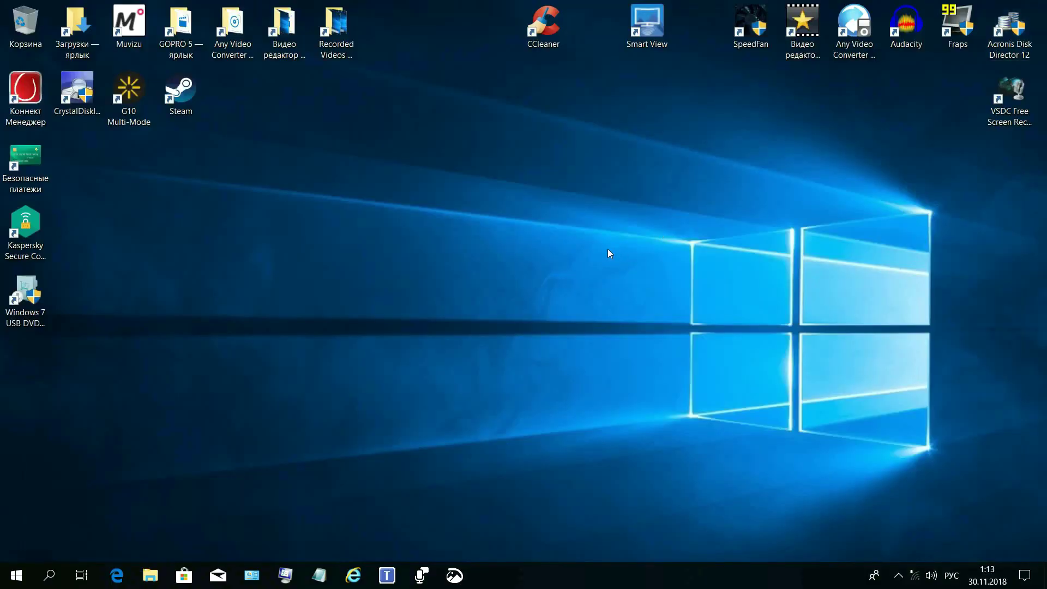